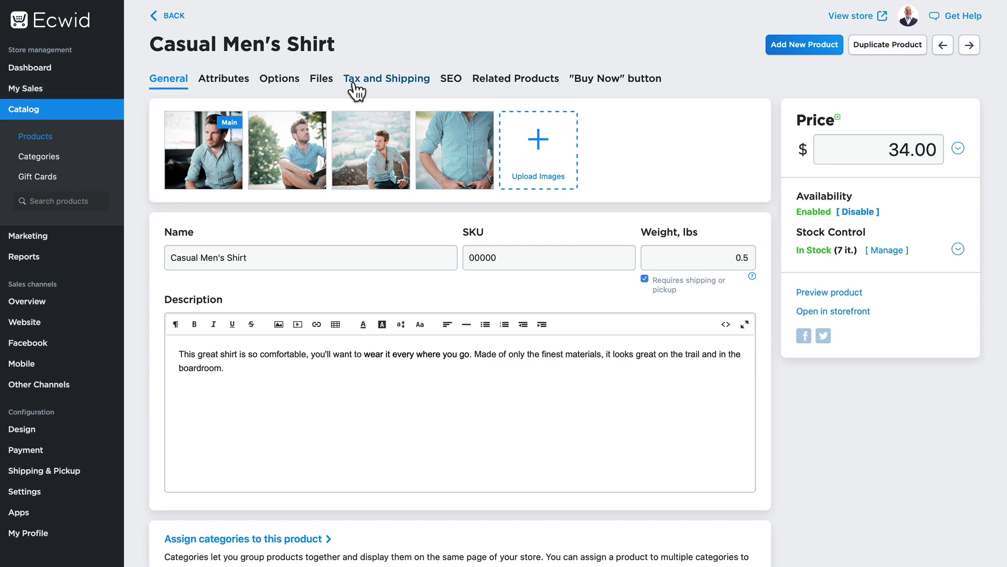
Step: Open the shirt's tax and shipping settings to add a fixed per-item fee under global rates
left_click(401, 84)
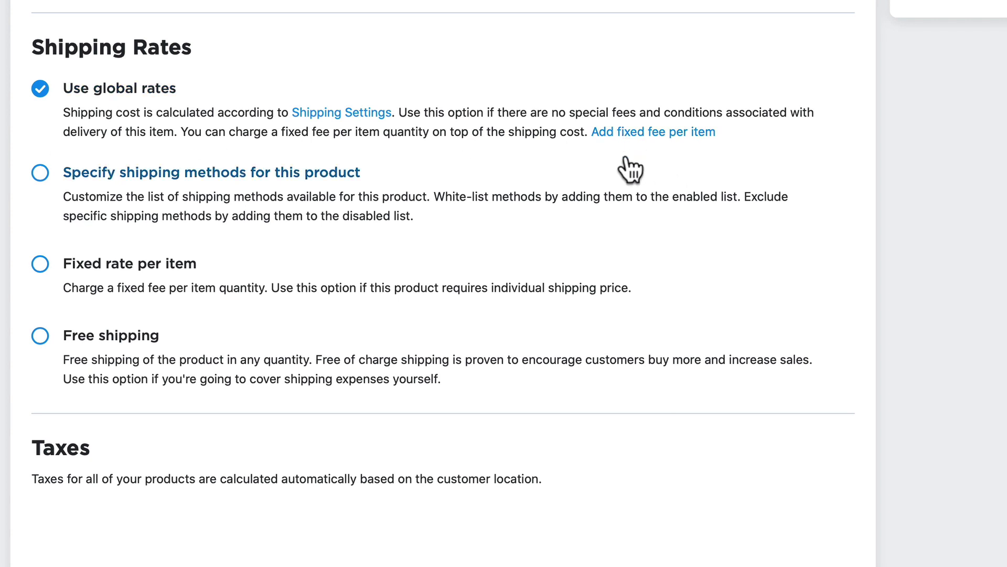
Step: Set the shirt's fixed fee per item to 3.00 on top of global shipping rates
left_click(636, 132)
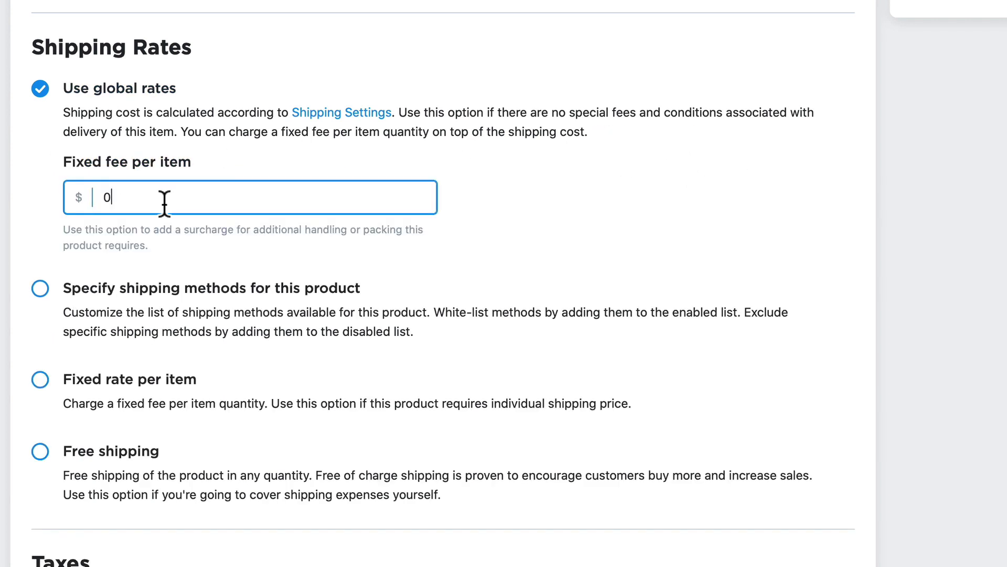
key("BackSpace")
type("3.00")
key("Tab")
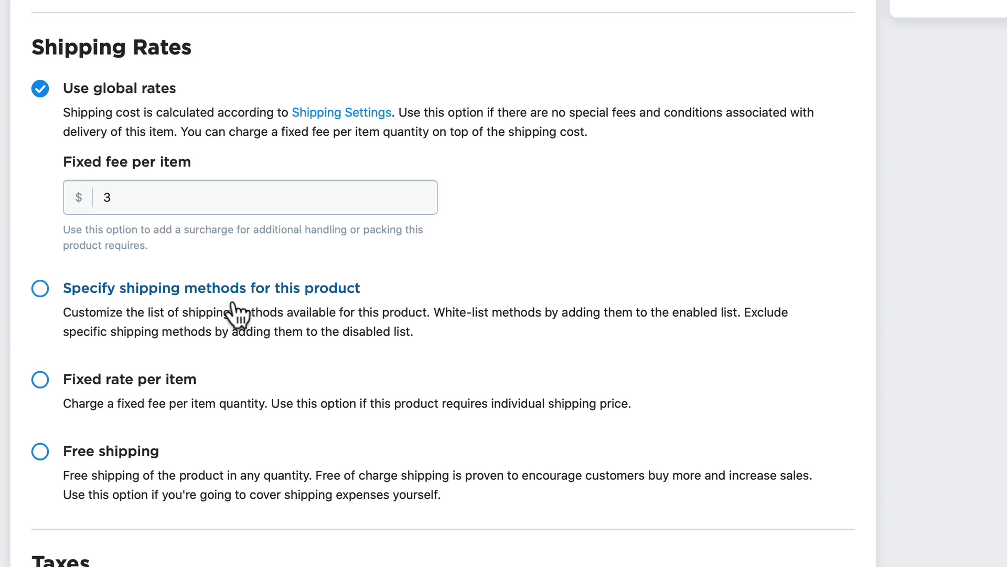
Step: Switch the shirt to product-specific shipping methods and enable Self Pickup
left_click(41, 289)
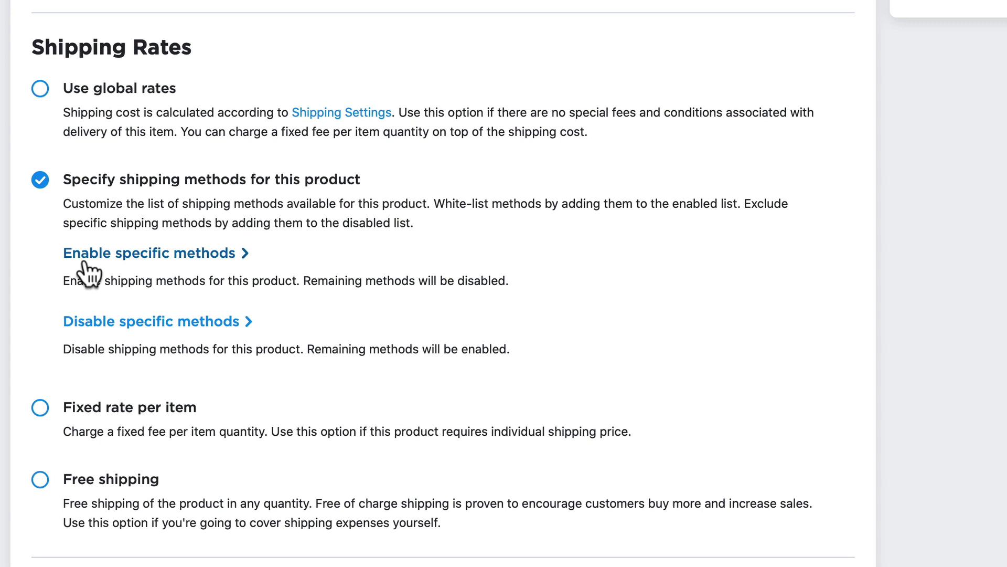
left_click(112, 253)
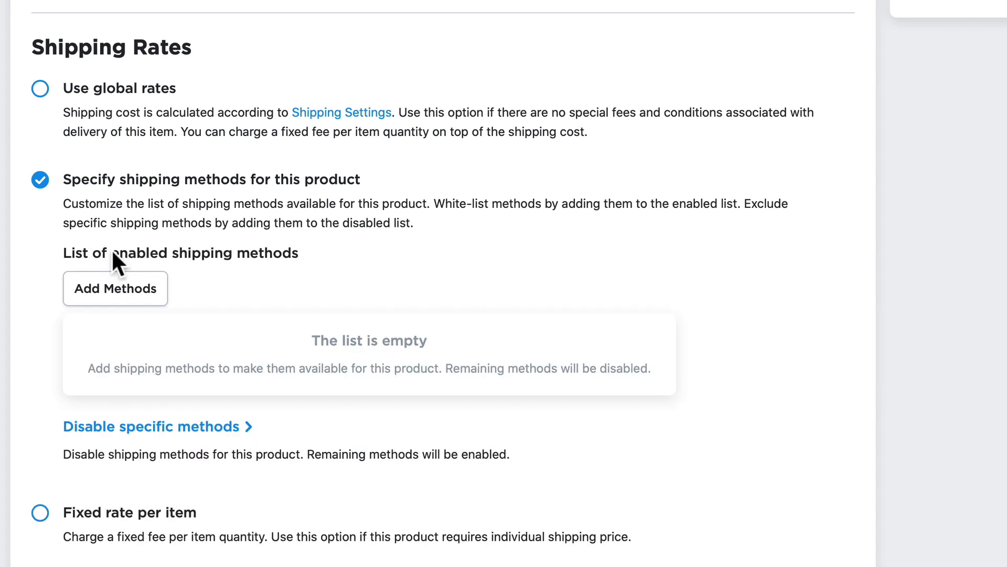
left_click(116, 288)
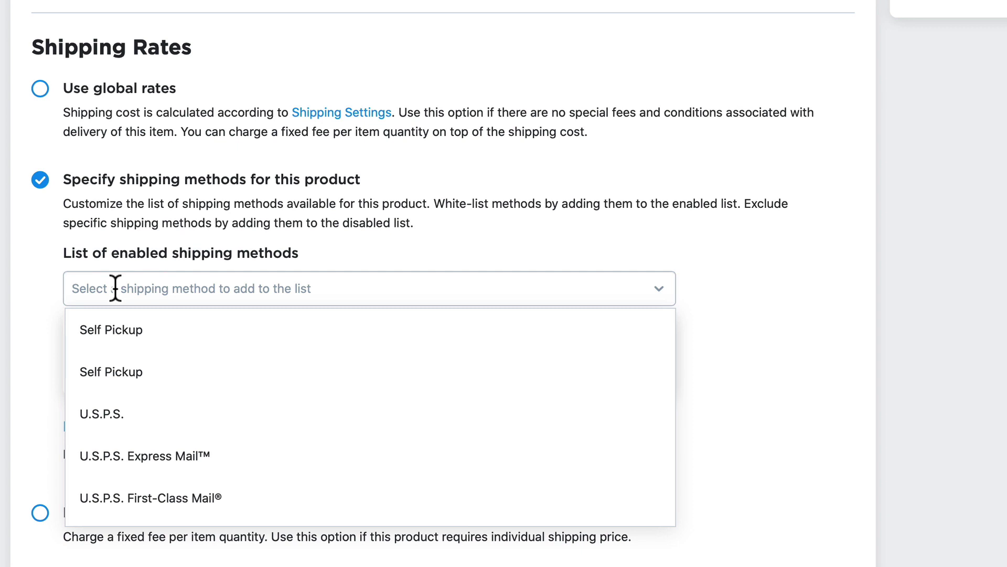
left_click(114, 332)
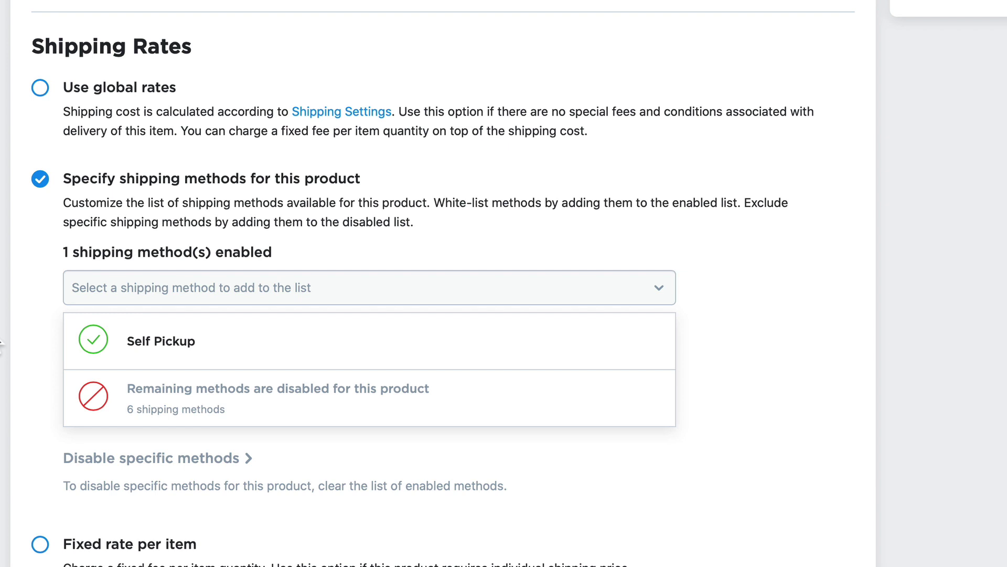
Step: Also enable U.S.P.S. Express Mail, then browse the remaining methods without adding any
left_click(367, 287)
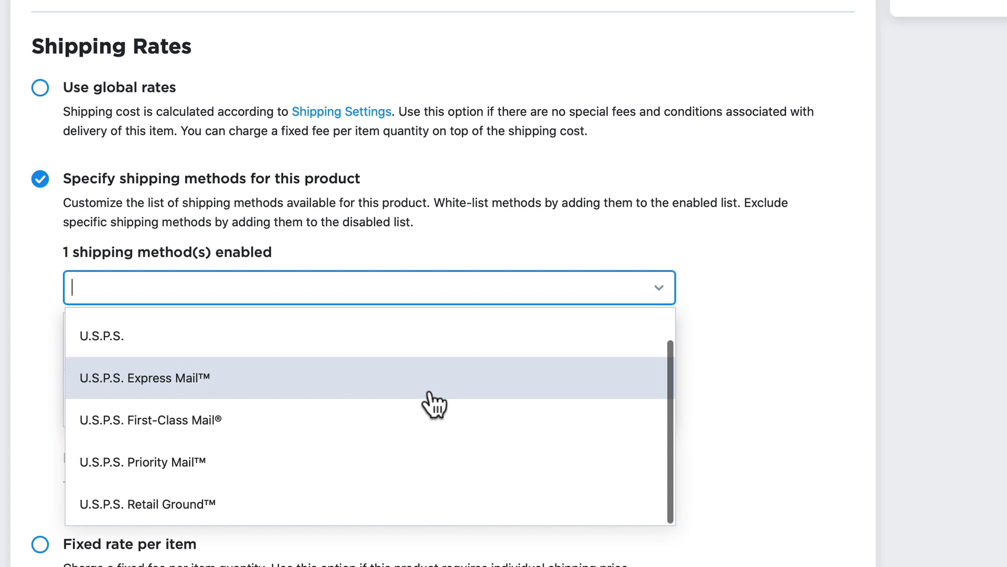
left_click(428, 394)
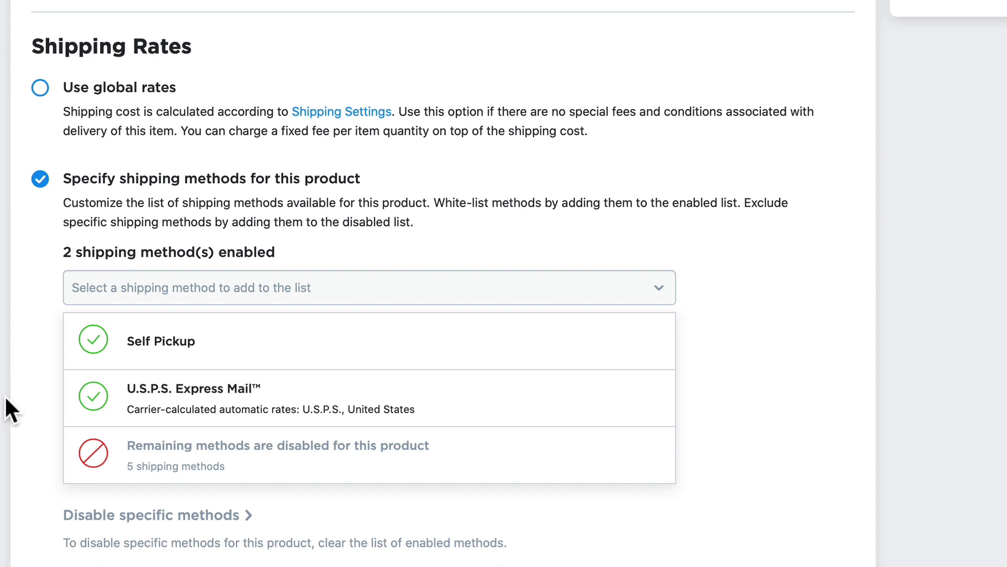
left_click(662, 287)
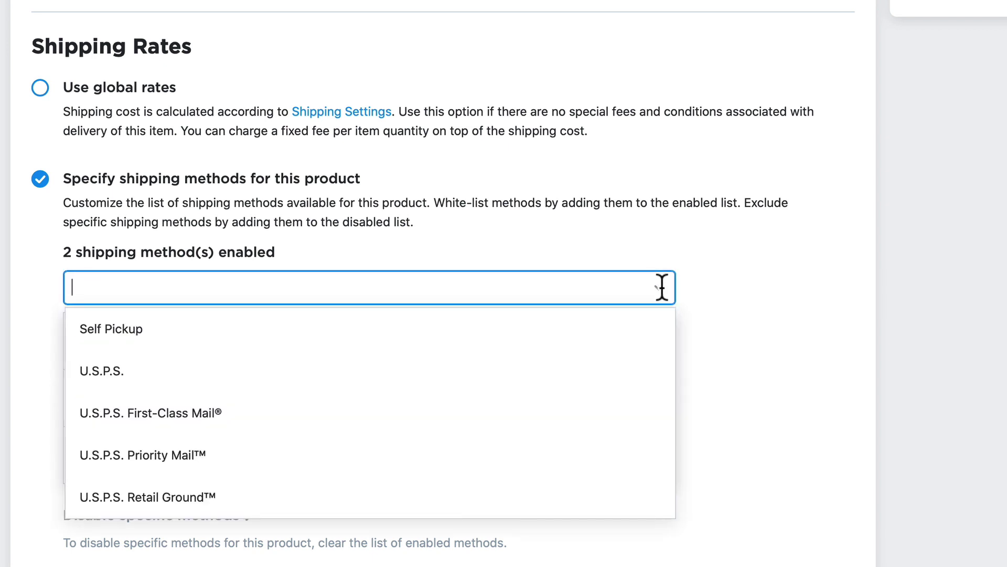
scroll(562, 400, "down", 2)
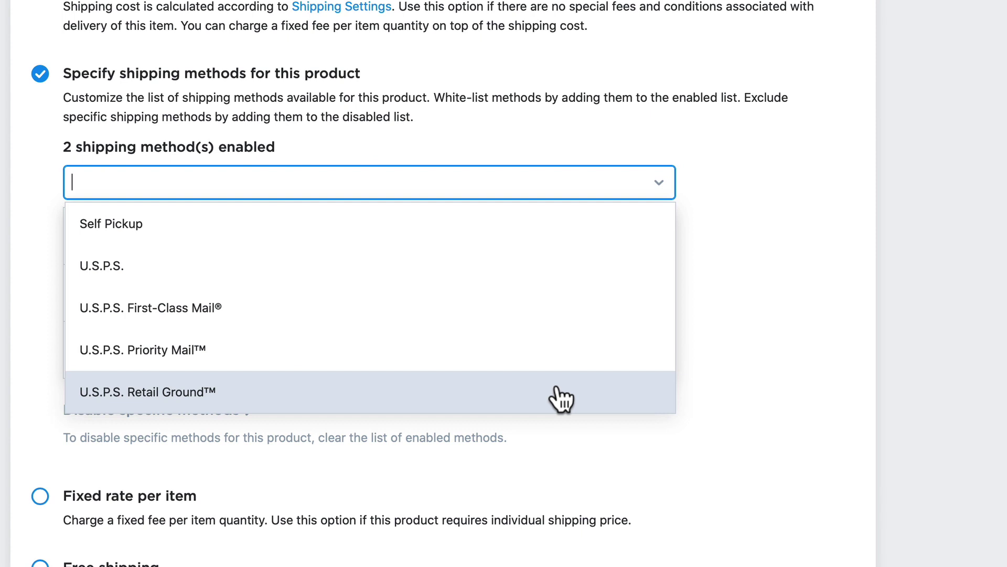
left_click(728, 323)
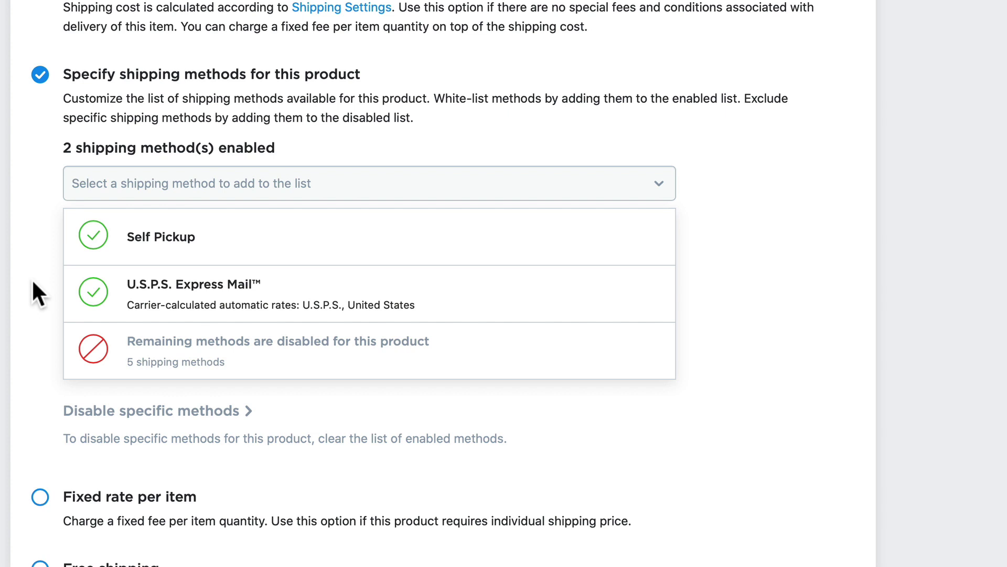
mouse_move(76, 316)
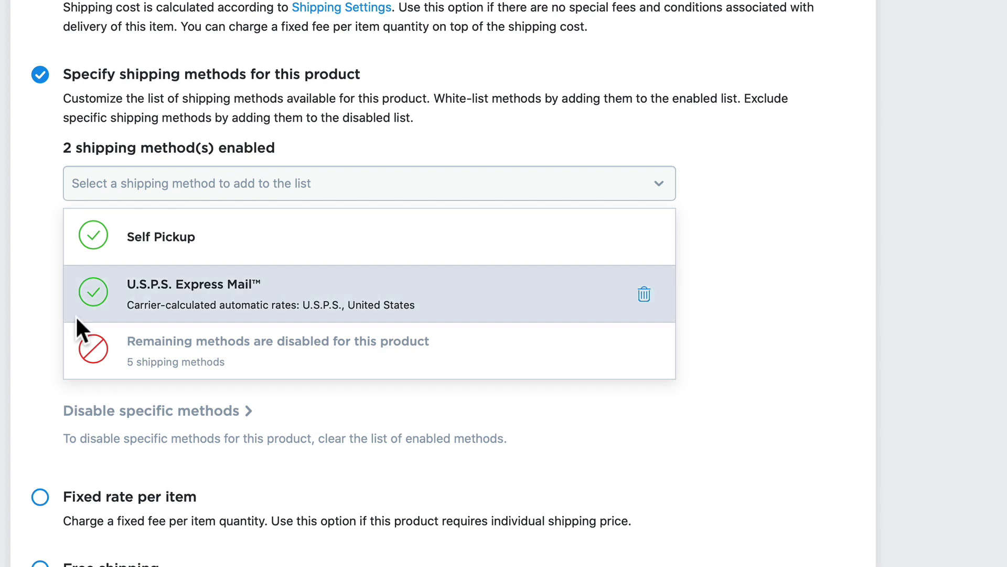
Step: Remove U.S.P.S. Express Mail and Self Pickup from the enabled methods list
left_click(644, 295)
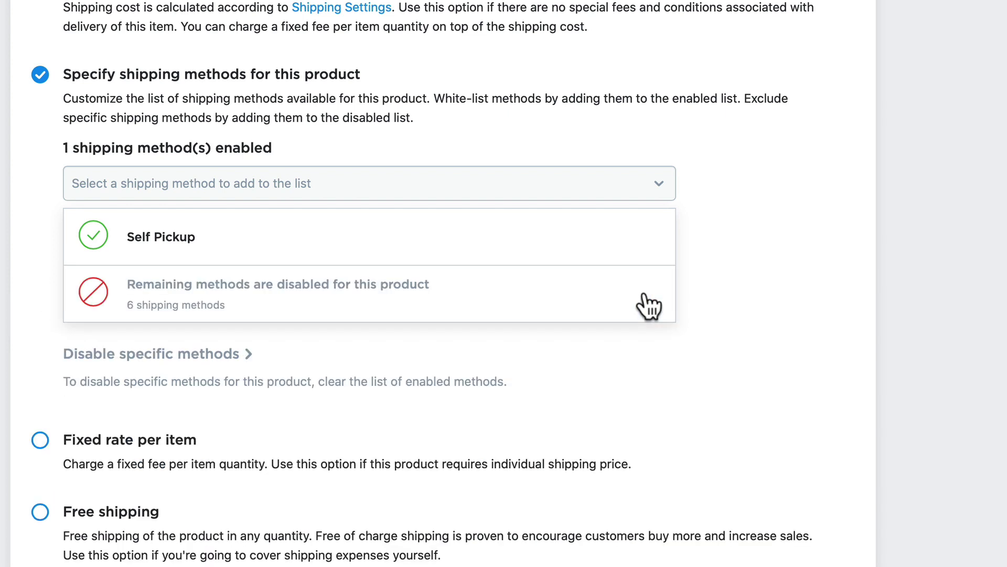
left_click(645, 235)
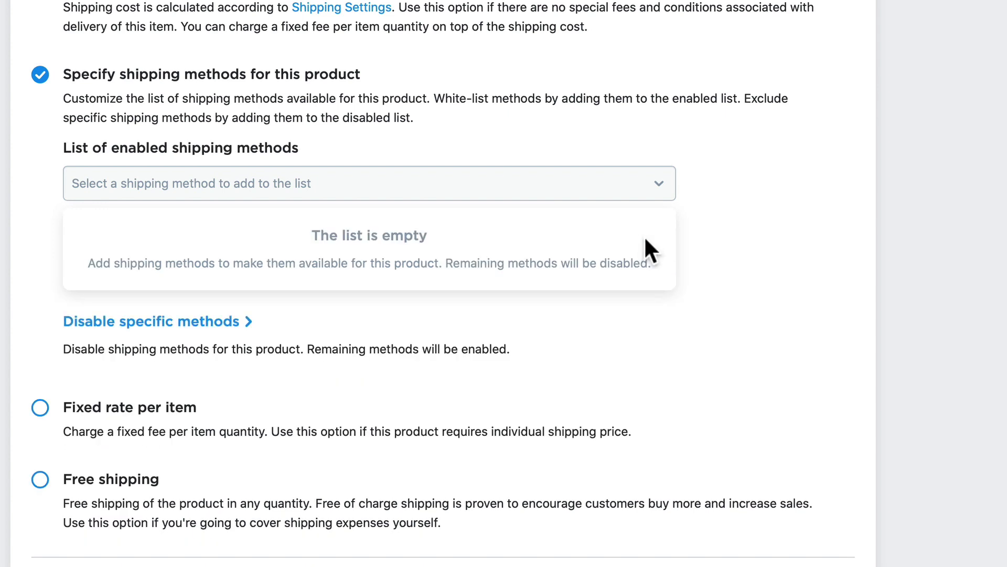
left_click(73, 322)
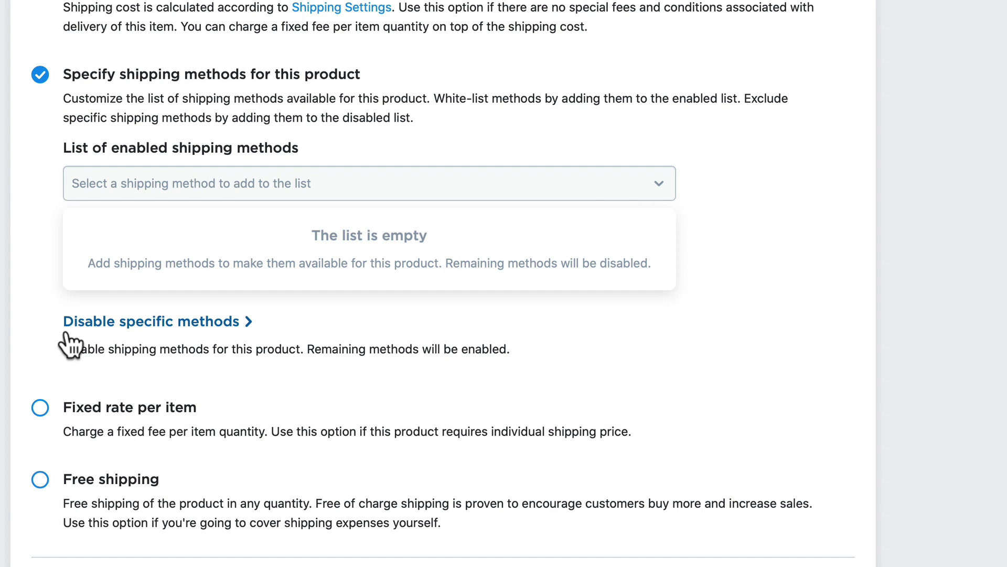
Step: Switch to disabling specific methods and disable U.S.P.S. First-Class Mail for the shirt
left_click(65, 328)
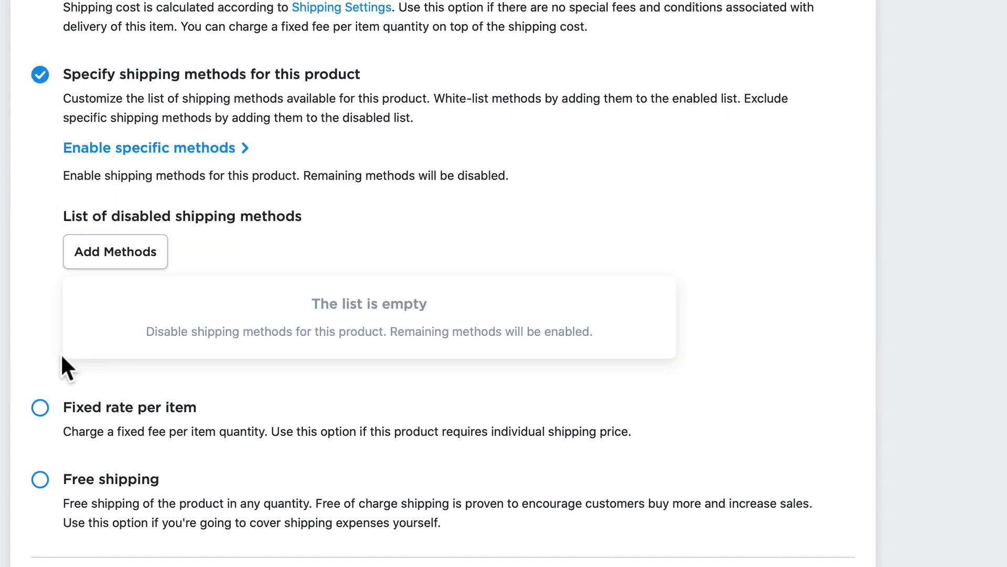
left_click(108, 260)
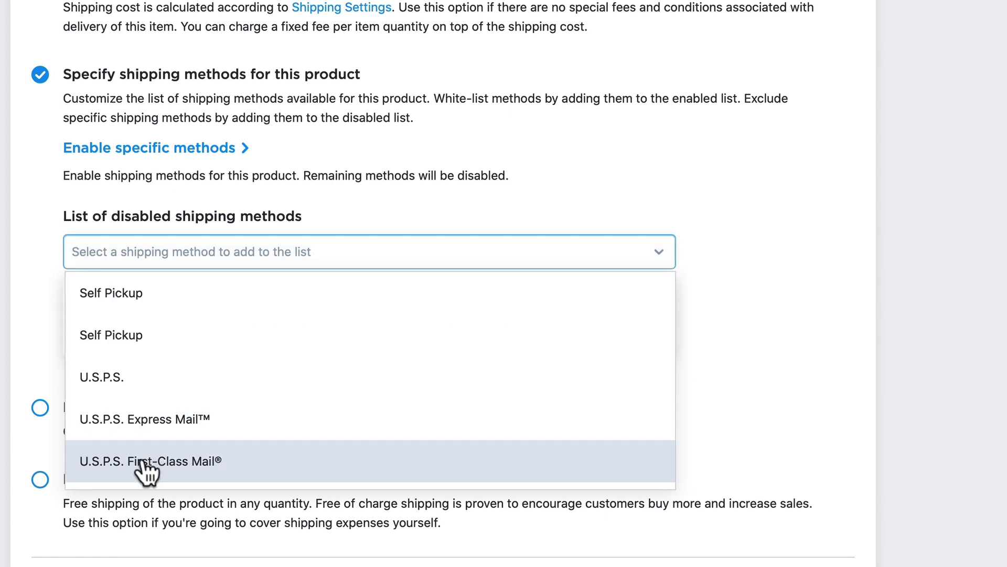
left_click(143, 462)
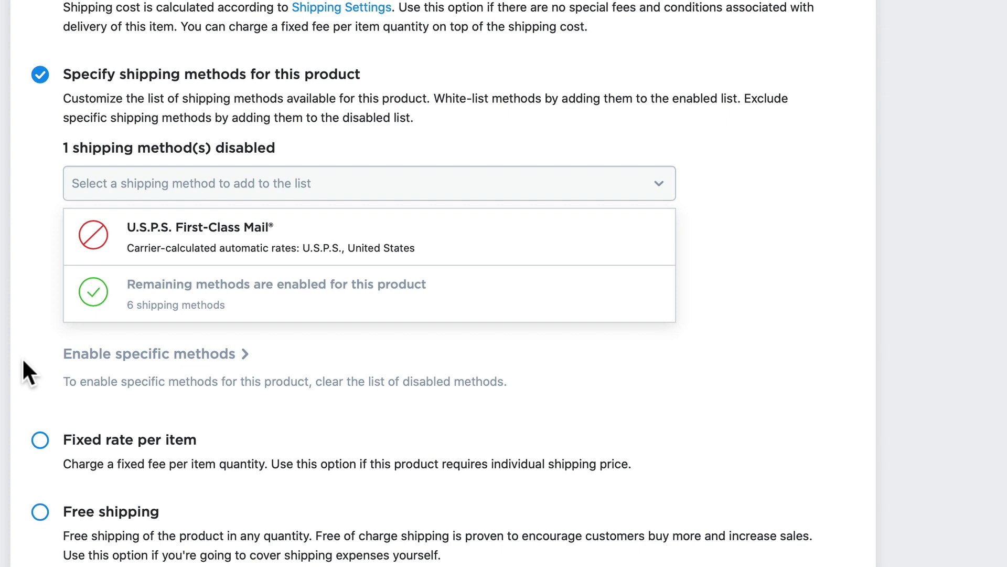
scroll(29, 452, "down", 5)
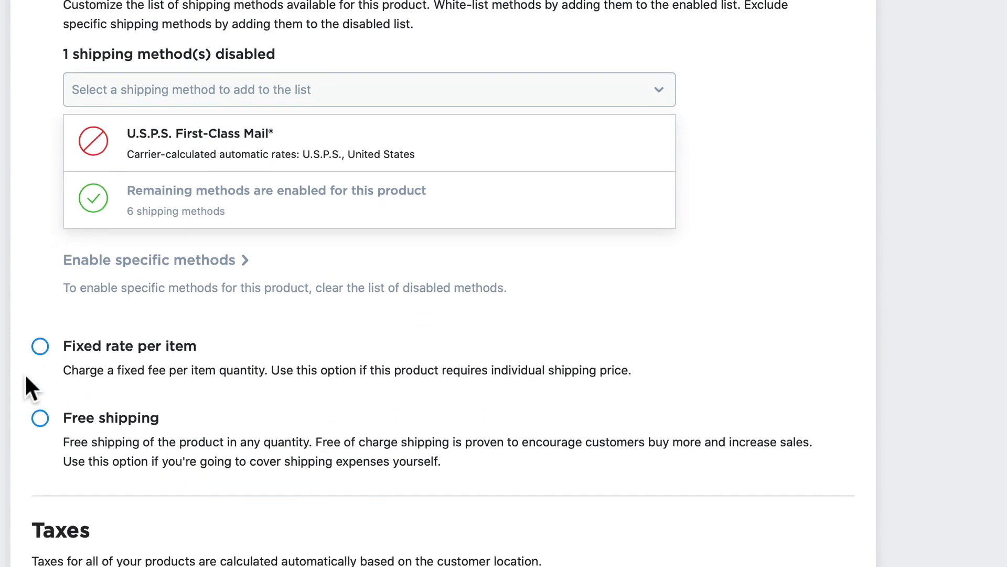
scroll(14, 328, "down", 2)
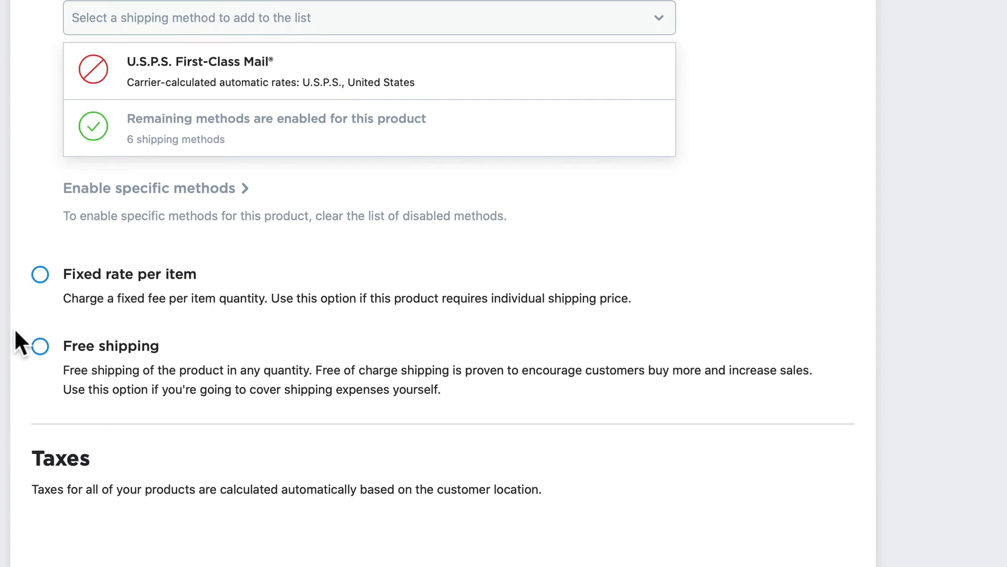
Step: Enter a fixed per-item rate of 15, then switch the shirt to Free shipping
left_click(40, 274)
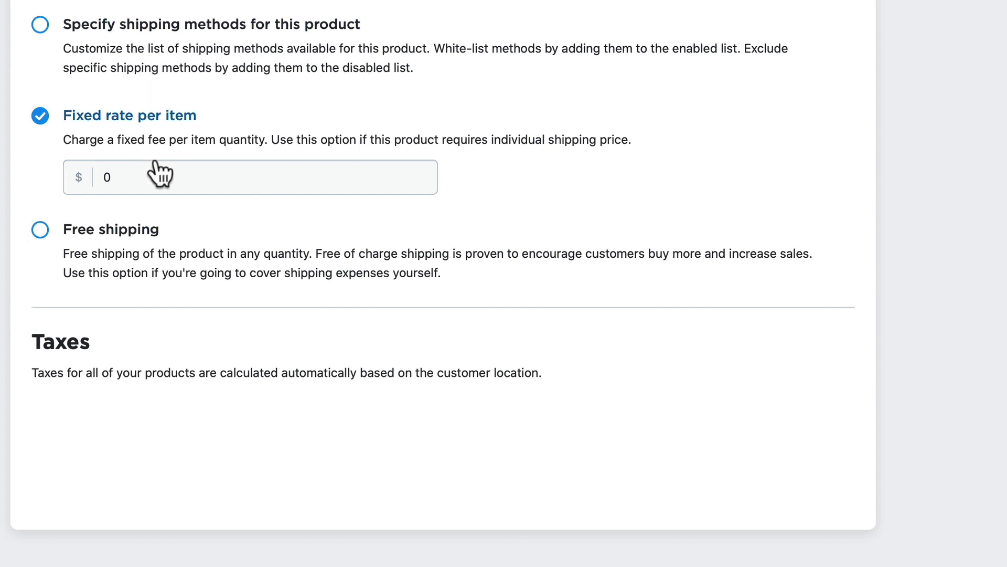
left_click(98, 175)
type("15")
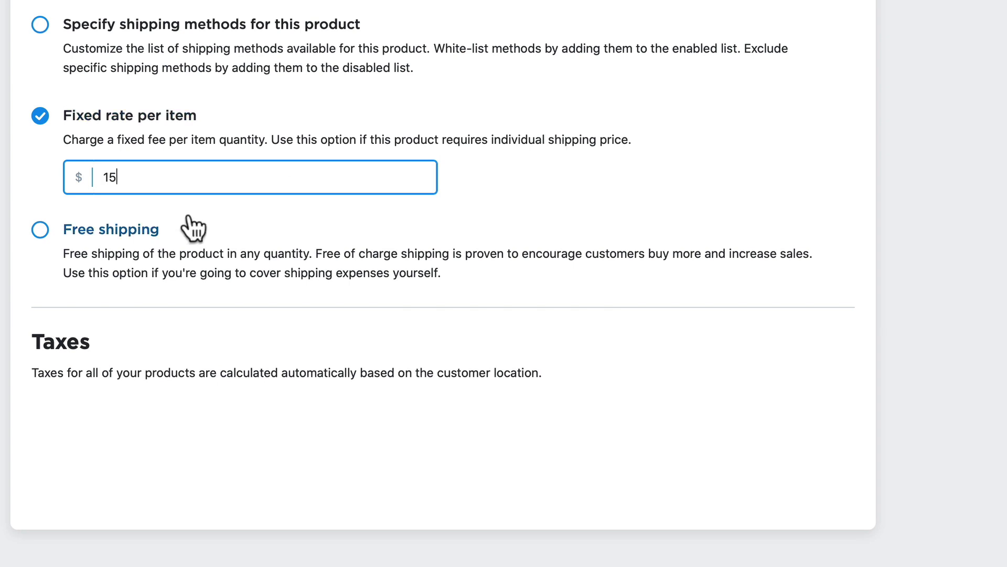
left_click(21, 235)
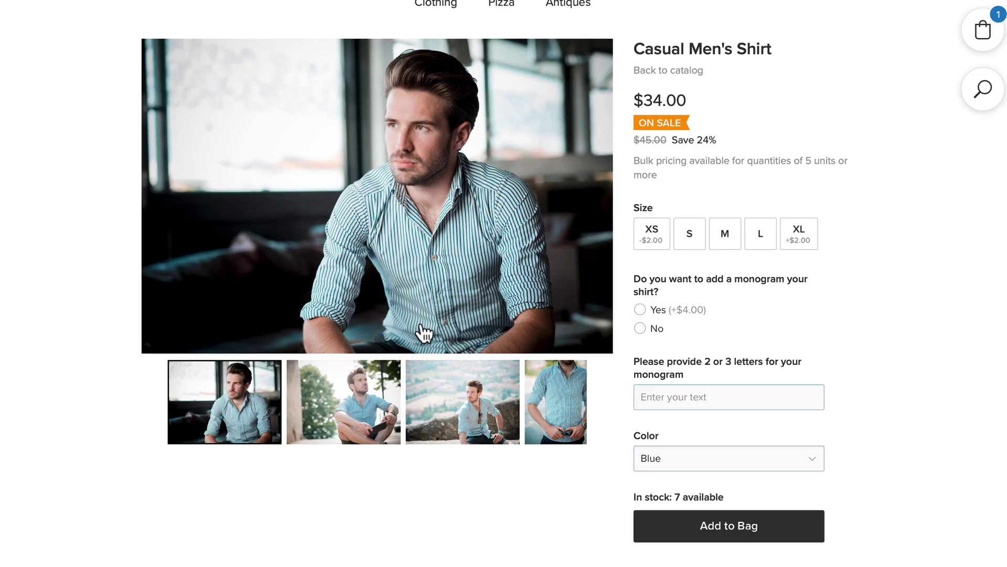
Step: Add a size S shirt with no monogram to the bag and view the cart
left_click(691, 237)
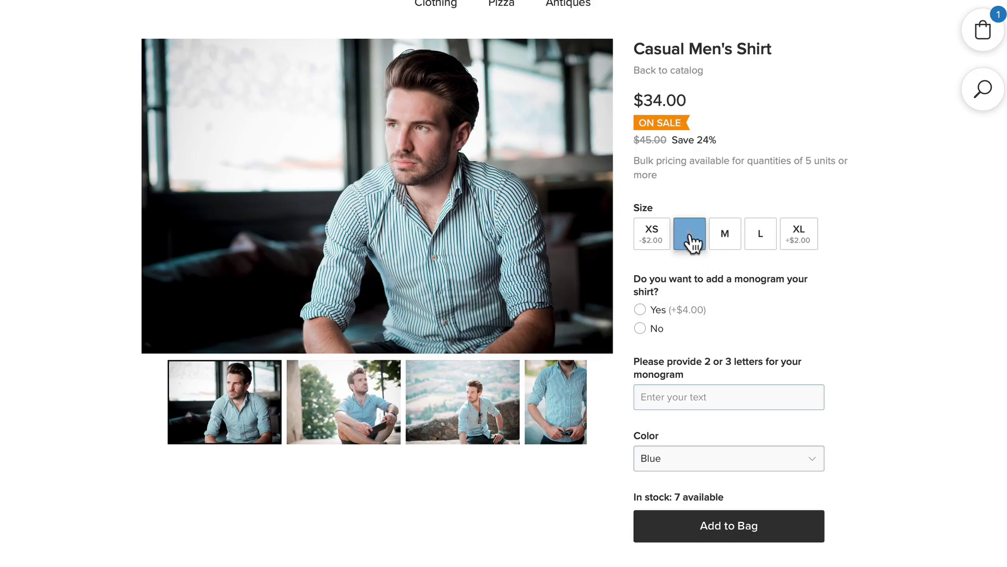
left_click(640, 328)
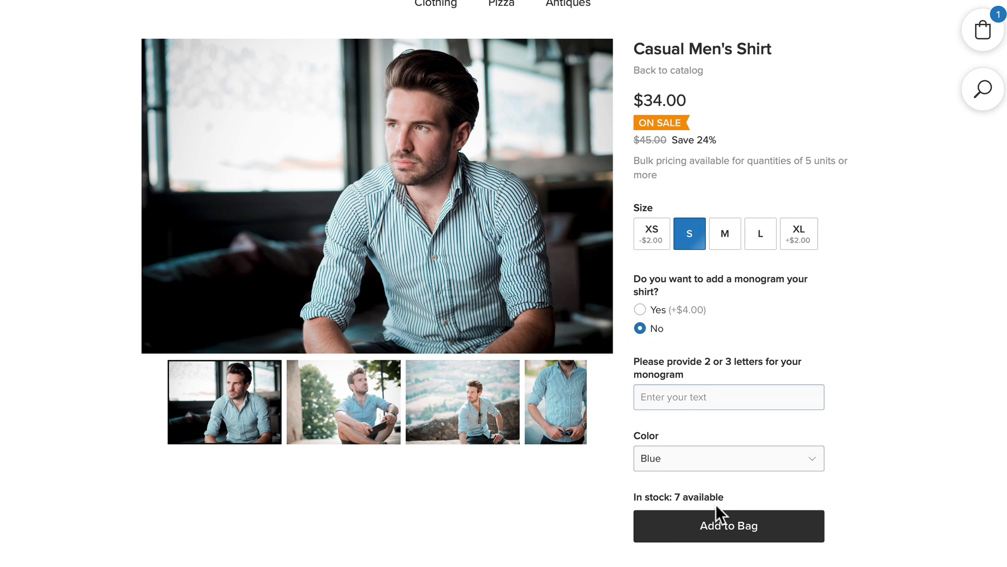
left_click(733, 534)
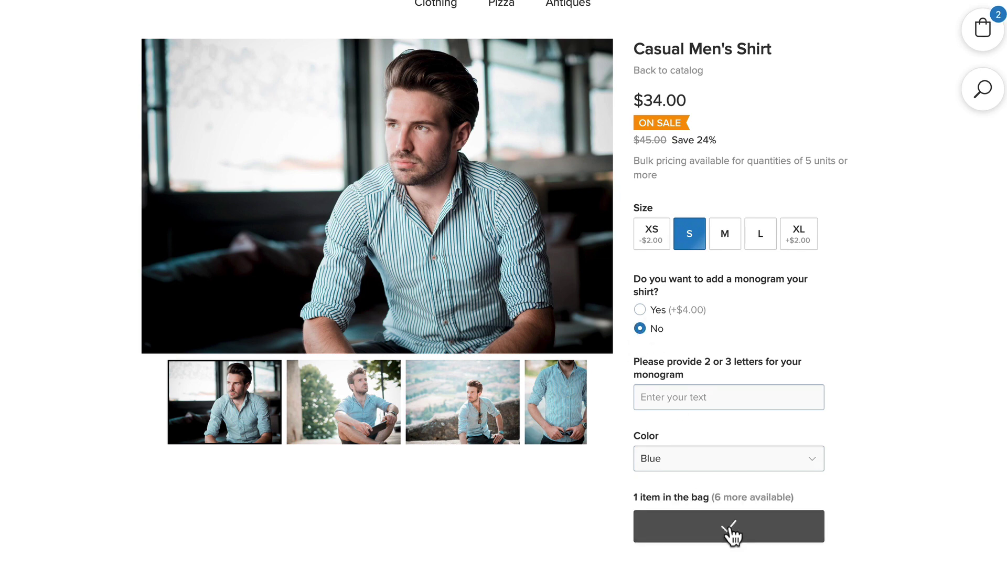
left_click(982, 31)
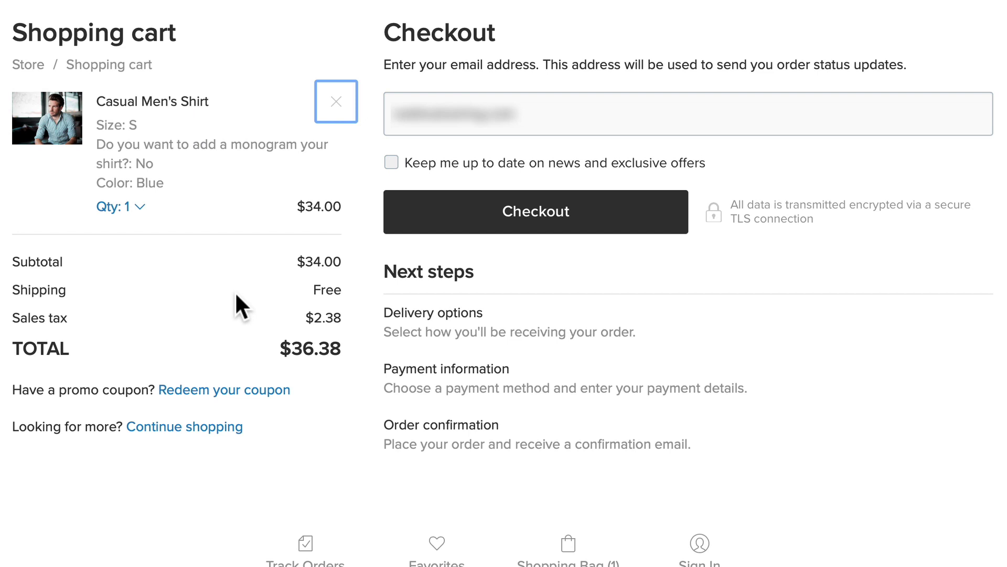